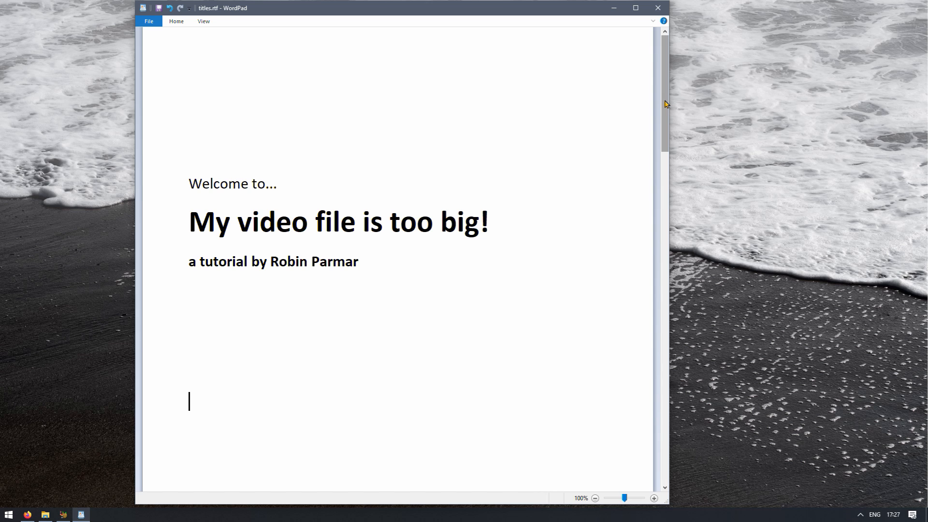
Read through the notes on file size and file properties, and bring up Emergence.mp4 in File Explorer's work folder
{"action": "left_click_drag", "start_coordinate": [666, 104], "coordinate": [665, 254]}
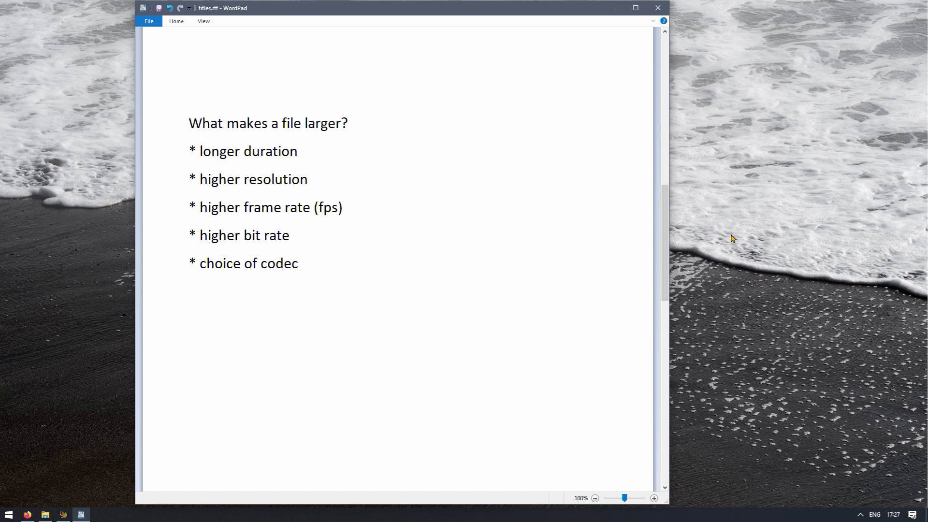
{"action": "left_click_drag", "start_coordinate": [665, 216], "coordinate": [662, 325]}
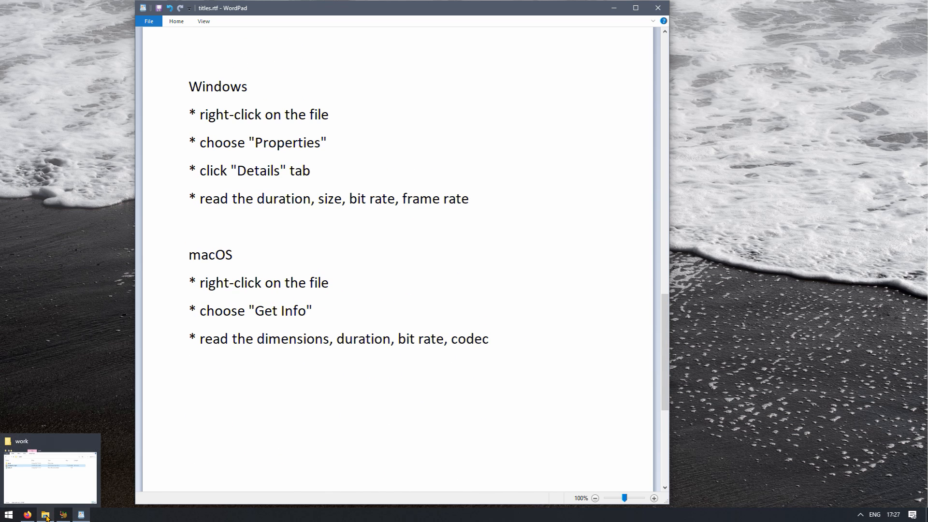
{"action": "left_click", "coordinate": [48, 471]}
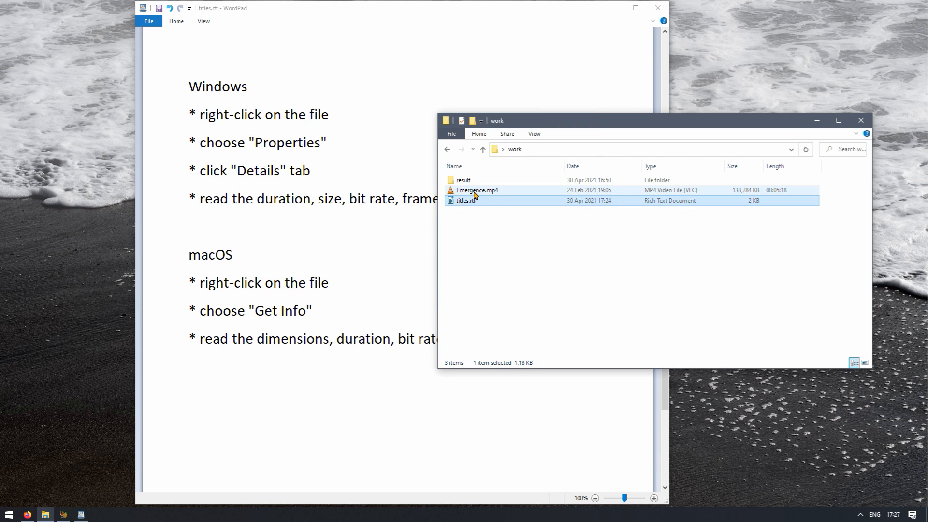
{"action": "mouse_move", "coordinate": [468, 195]}
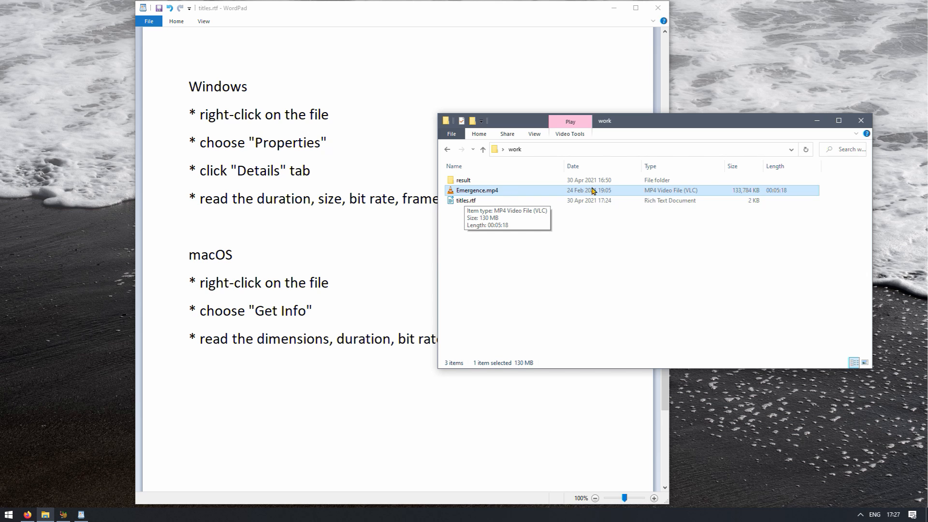
{"action": "left_click_drag", "start_coordinate": [507, 120], "coordinate": [528, 225]}
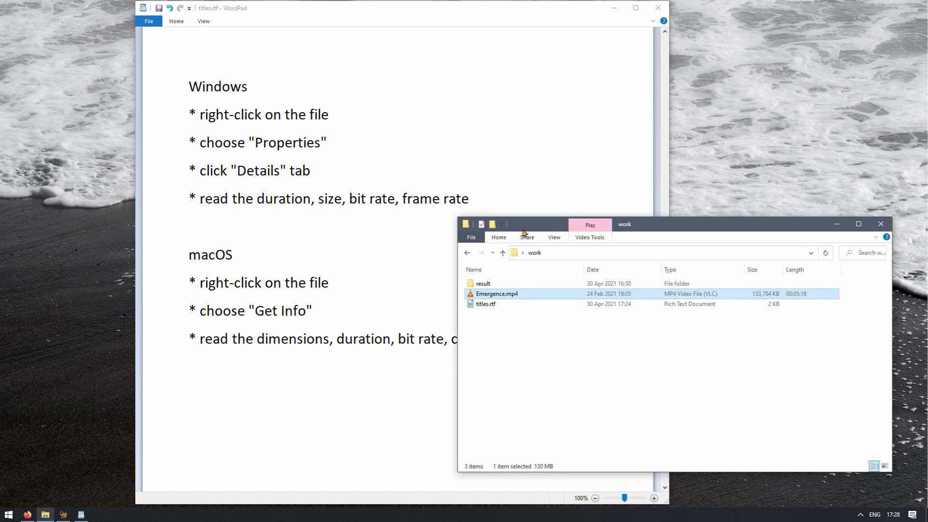
Open the properties of Emergence.mp4 and examine its detailed video and audio information
{"action": "mouse_move", "coordinate": [518, 294]}
{"action": "right_click", "coordinate": [503, 293]}
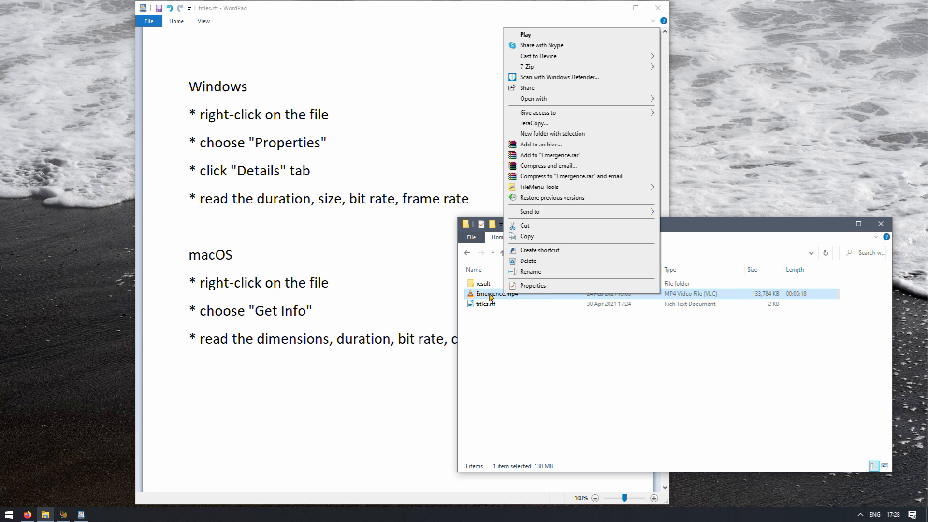
{"action": "left_click", "coordinate": [530, 286]}
{"action": "left_click_drag", "start_coordinate": [522, 220], "coordinate": [598, 83]}
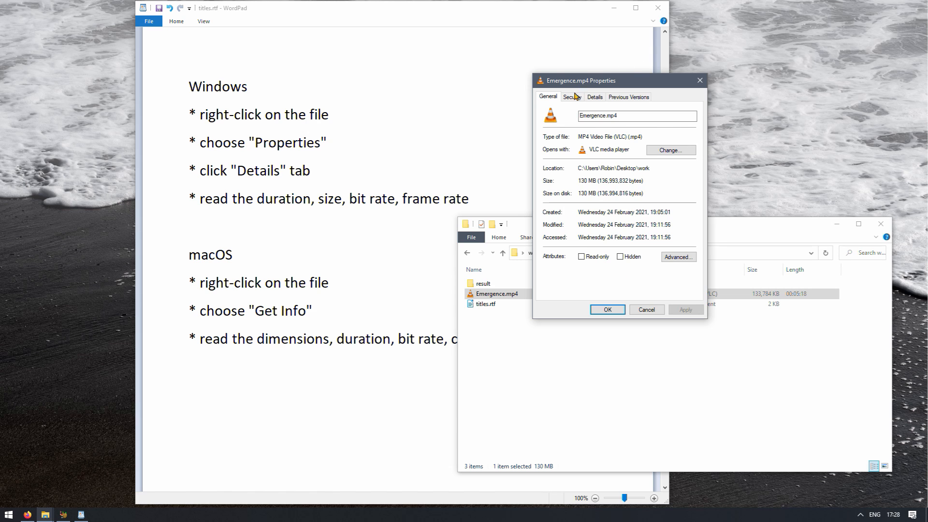
{"action": "left_click", "coordinate": [592, 98]}
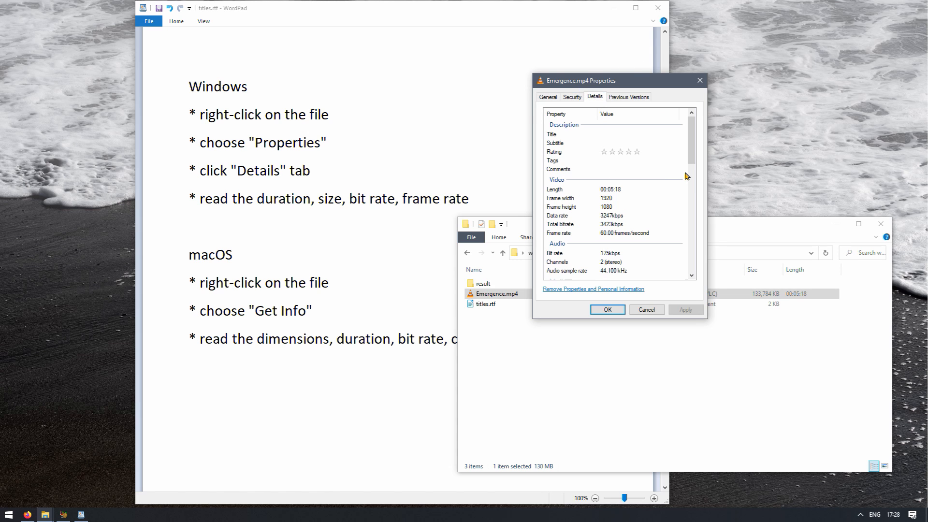
{"action": "left_click_drag", "start_coordinate": [692, 139], "coordinate": [692, 152]}
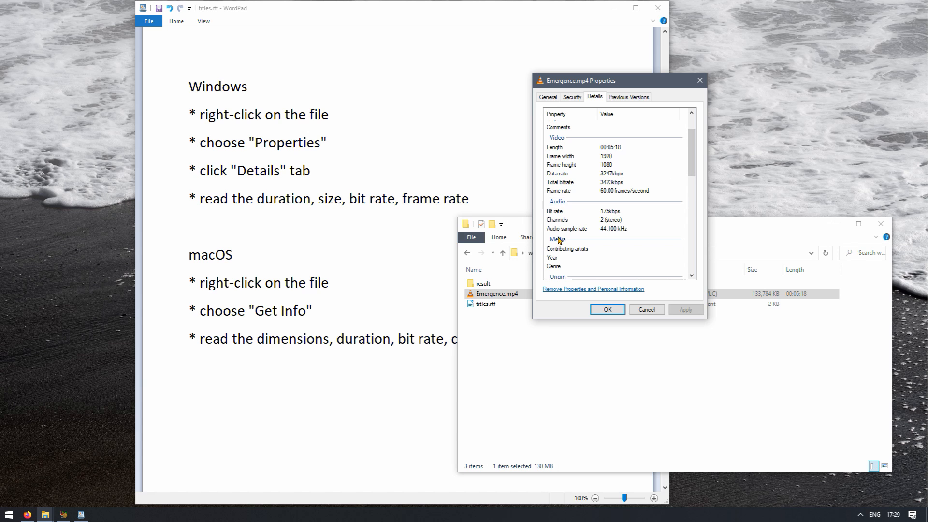
{"action": "mouse_move", "coordinate": [693, 155]}
{"action": "left_mouse_down"}
{"action": "mouse_move", "coordinate": [694, 175]}
{"action": "mouse_move", "coordinate": [694, 149]}
{"action": "left_mouse_up"}
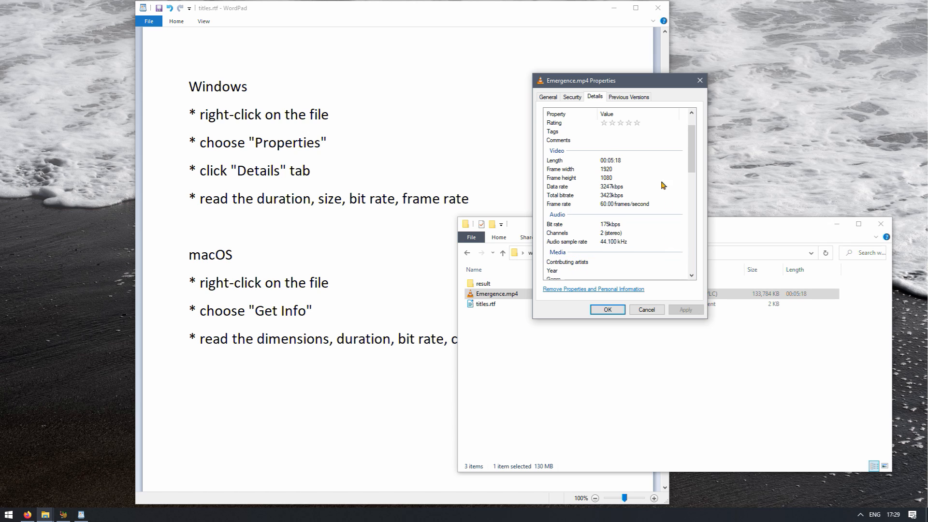
{"action": "left_click_drag", "start_coordinate": [690, 156], "coordinate": [690, 203]}
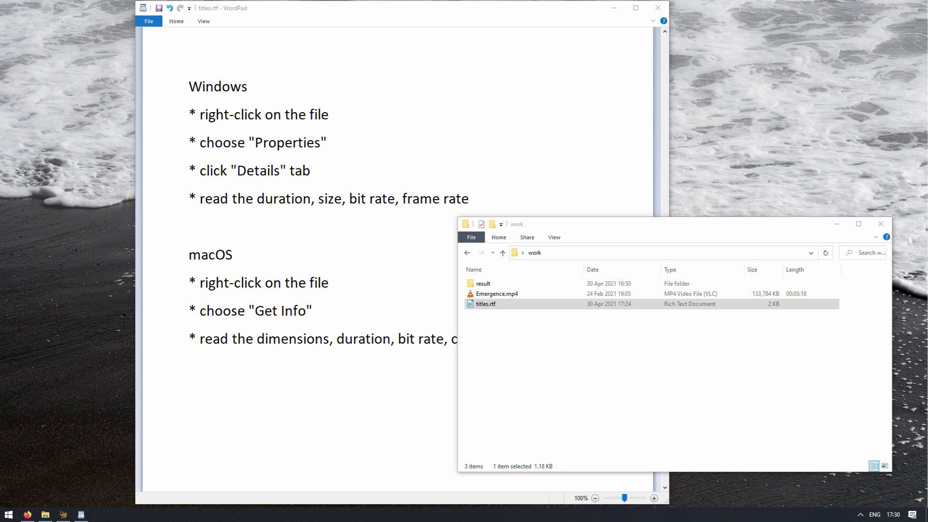
Review the WordPad list of what makes a file larger, and return to Emergence.mp4 in the work folder
{"action": "left_click", "coordinate": [667, 295]}
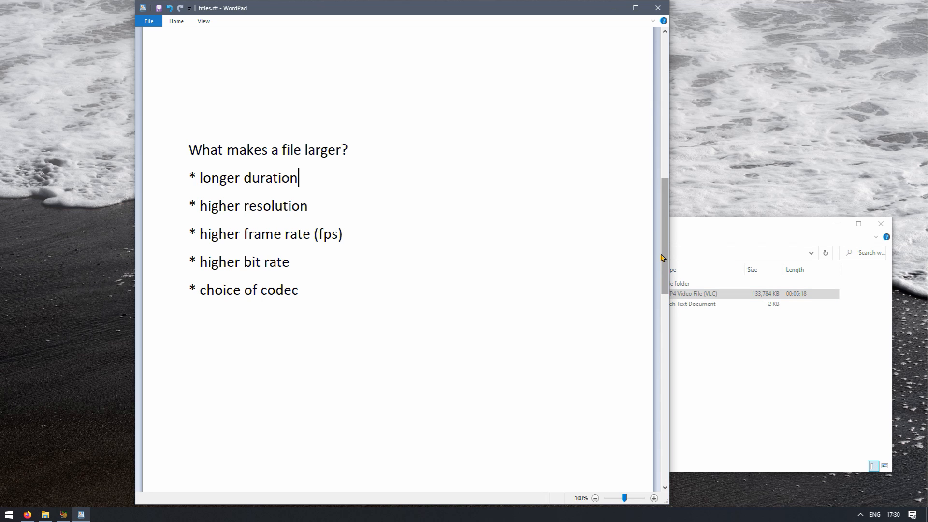
{"action": "left_click", "coordinate": [771, 367]}
{"action": "left_click", "coordinate": [483, 297]}
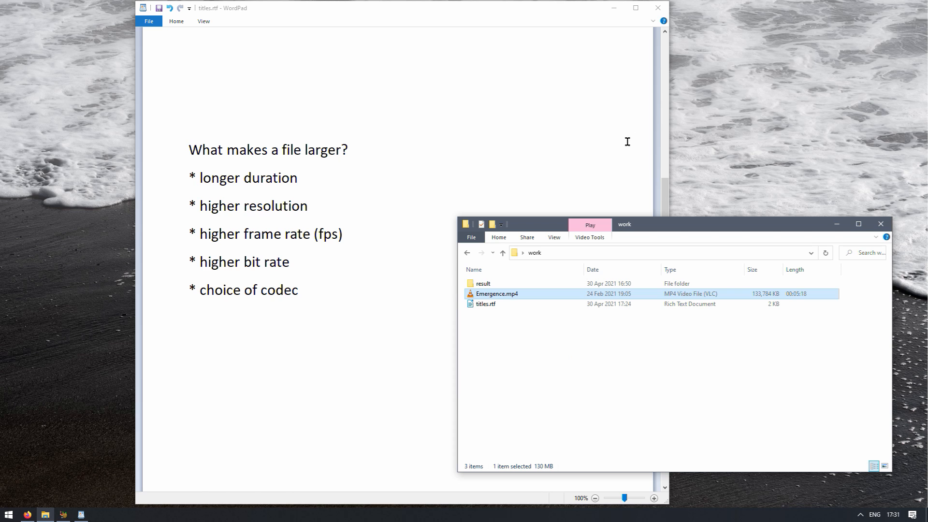
Add five blank lines after the last line of the Handbrake notes in the WordPad document
{"action": "left_click_drag", "start_coordinate": [667, 194], "coordinate": [657, 386]}
{"action": "left_click", "coordinate": [561, 472]}
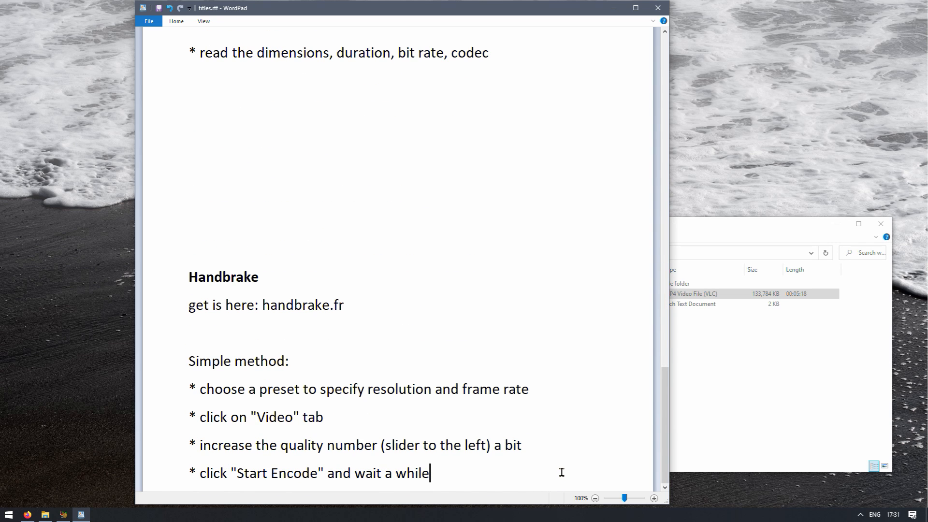
{"action": "key", "text": "Return"}
{"action": "key", "text": "Return"}
{"action": "key", "text": "Return"}
{"action": "key", "text": "Return"}
{"action": "key", "text": "Return"}
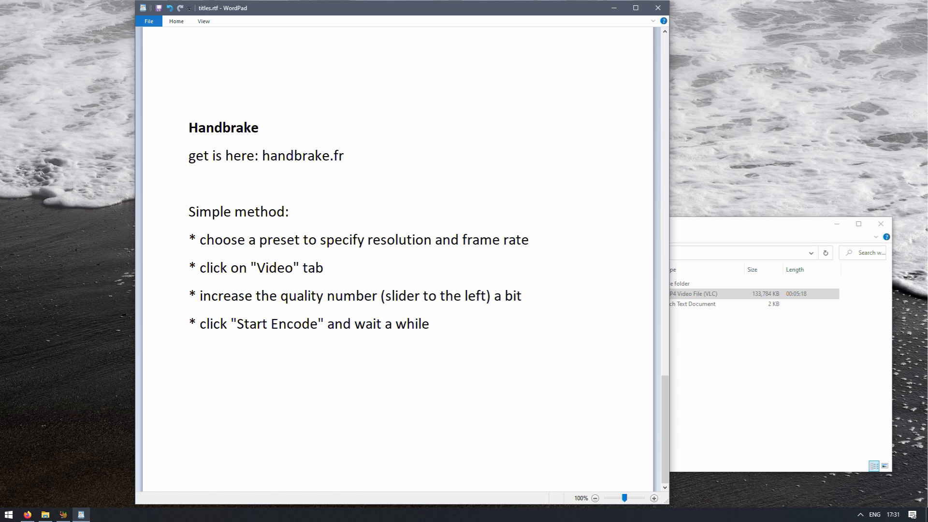
Switch to Firefox, check the address and contents of the HandBrake downloads page, and minimise the browser
{"action": "left_click", "coordinate": [27, 515]}
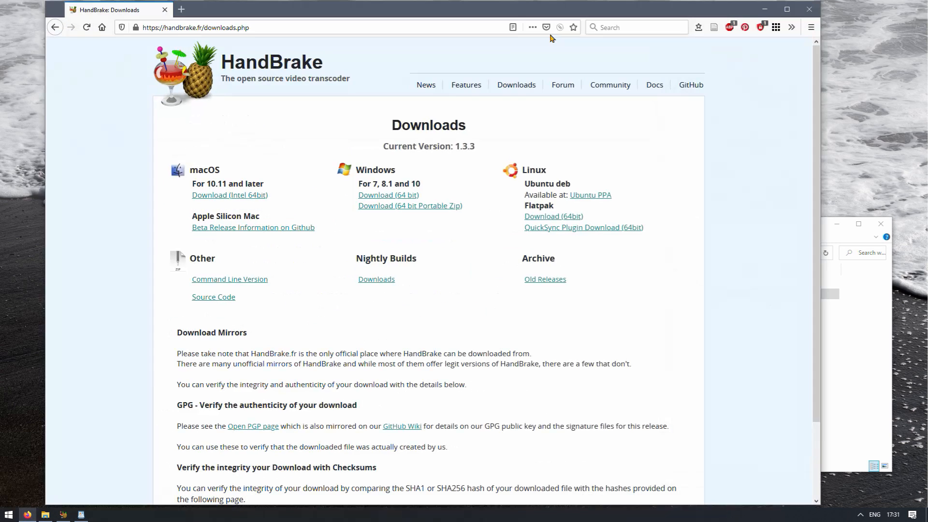
{"action": "left_click", "coordinate": [196, 26]}
{"action": "left_click", "coordinate": [265, 28]}
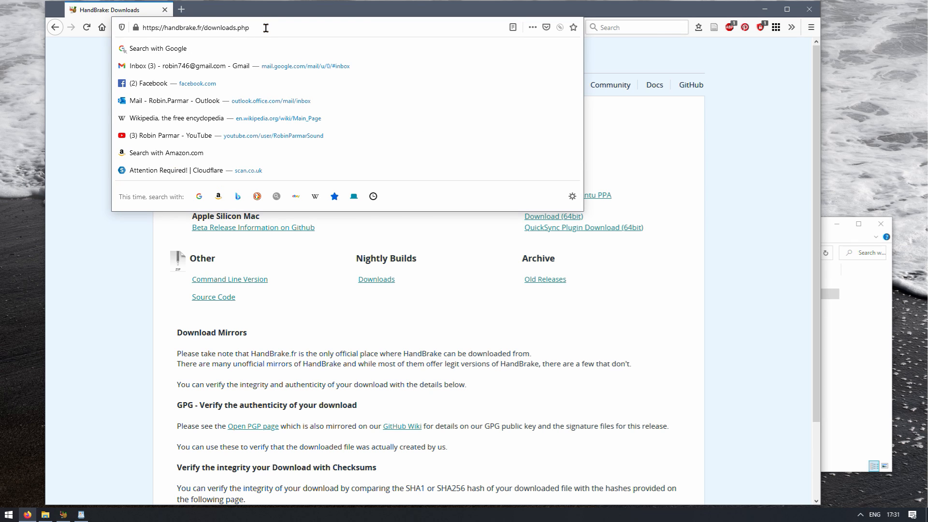
{"action": "left_click", "coordinate": [121, 290]}
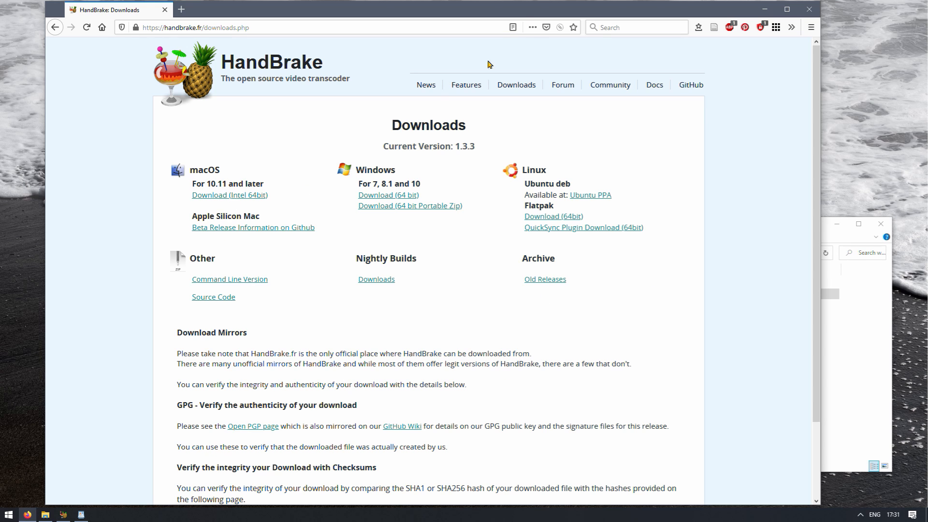
{"action": "left_click", "coordinate": [765, 9]}
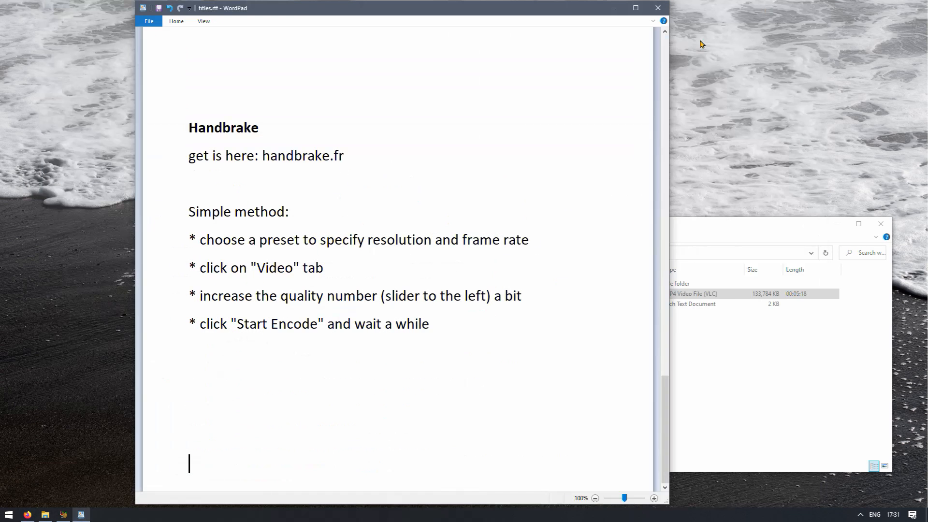
Switch to HandBrake and load Emergence.mp4 from the work folder as the source video
{"action": "left_click", "coordinate": [63, 514]}
{"action": "left_click_drag", "start_coordinate": [615, 166], "coordinate": [585, 96]}
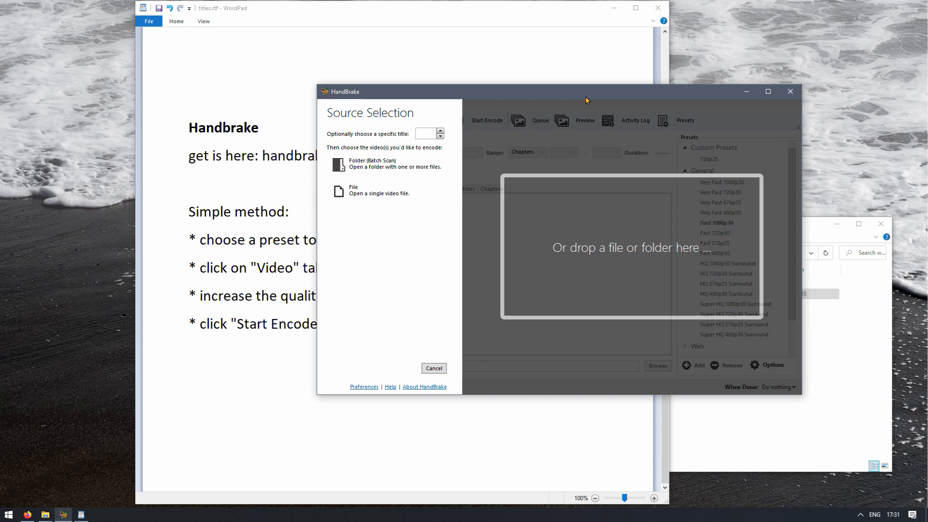
{"action": "mouse_move", "coordinate": [584, 100]}
{"action": "left_mouse_down"}
{"action": "mouse_move", "coordinate": [555, 99]}
{"action": "mouse_move", "coordinate": [555, 112]}
{"action": "mouse_move", "coordinate": [583, 114]}
{"action": "mouse_move", "coordinate": [551, 111]}
{"action": "mouse_move", "coordinate": [559, 103]}
{"action": "mouse_move", "coordinate": [622, 113]}
{"action": "mouse_move", "coordinate": [574, 103]}
{"action": "left_mouse_up"}
{"action": "left_click", "coordinate": [836, 383]}
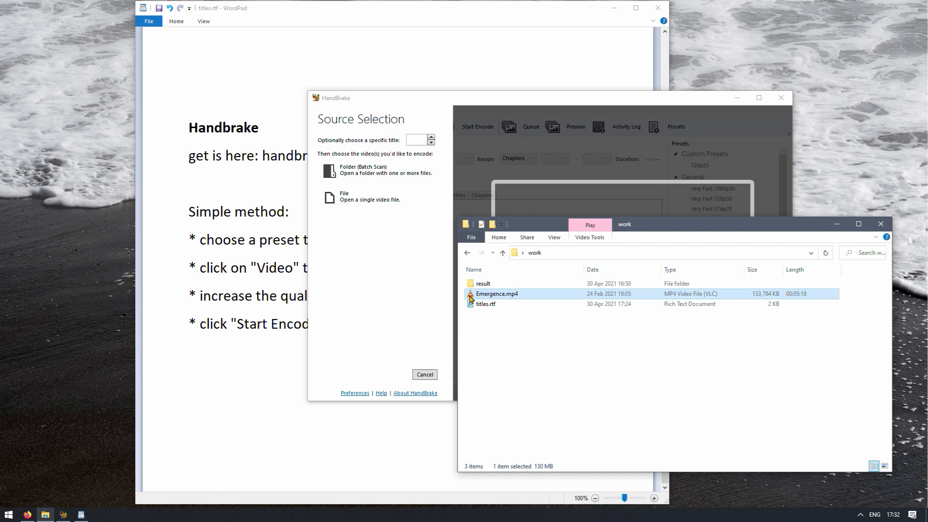
{"action": "left_click_drag", "start_coordinate": [477, 198], "coordinate": [479, 196]}
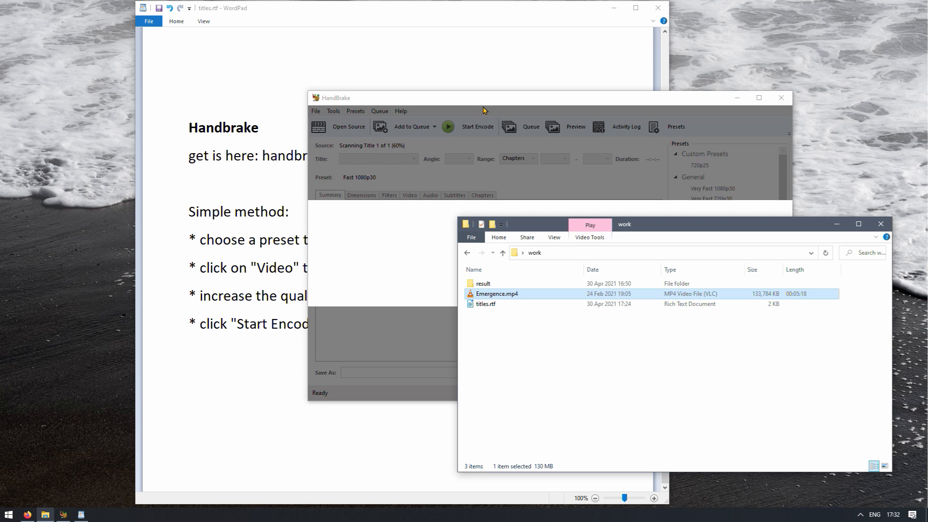
{"action": "left_click", "coordinate": [482, 104]}
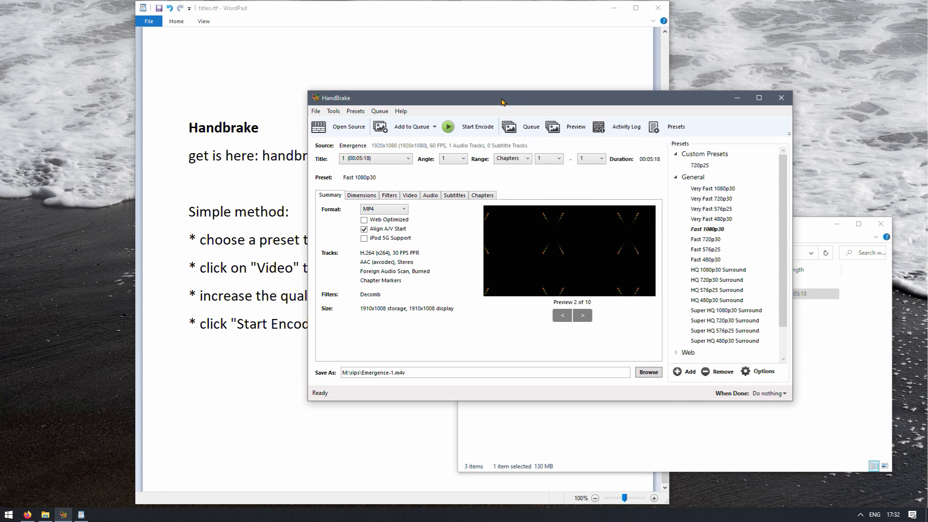
Choose the Fast 1080p30 preset for the video and enable Web Optimized
{"action": "left_click_drag", "start_coordinate": [492, 101], "coordinate": [518, 104]}
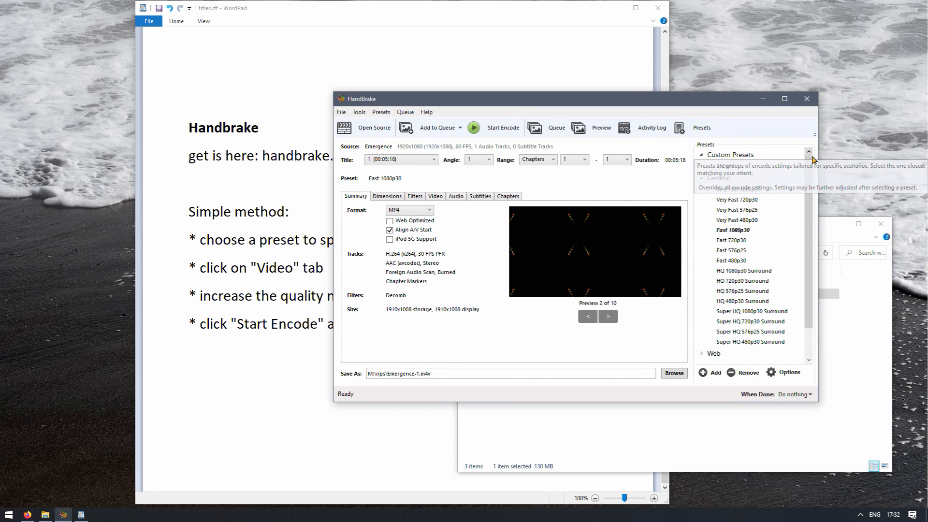
{"action": "left_click", "coordinate": [731, 230]}
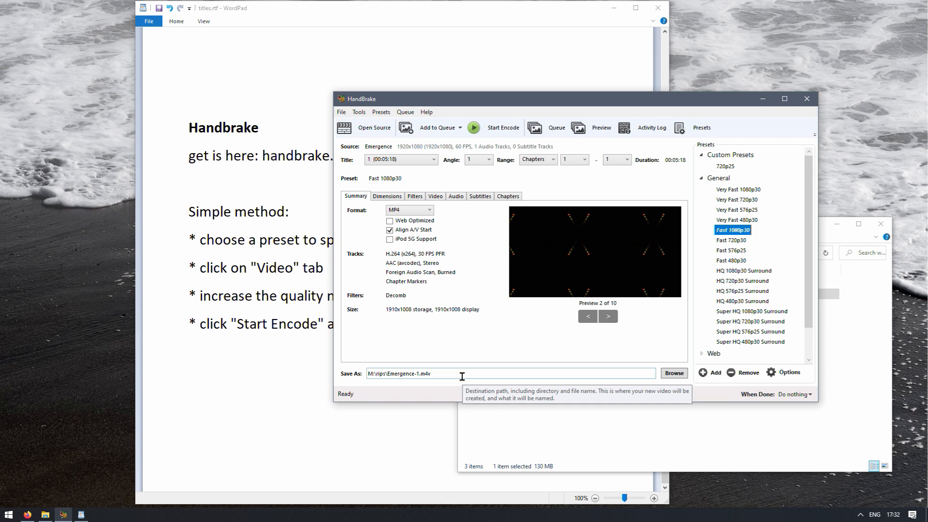
{"action": "left_click", "coordinate": [408, 222]}
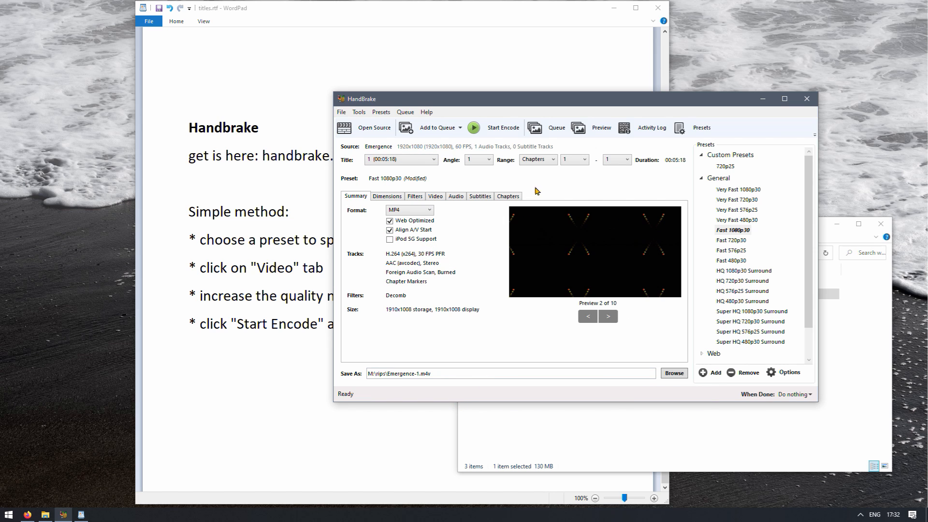
Lower the video quality by setting Constant Quality to RF 29
{"action": "left_click", "coordinate": [434, 197]}
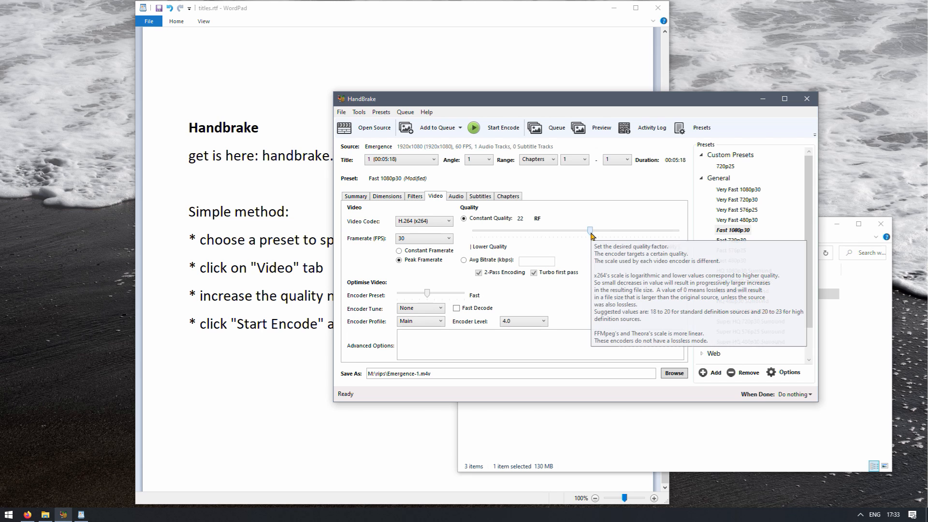
{"action": "left_click_drag", "start_coordinate": [590, 231], "coordinate": [570, 234]}
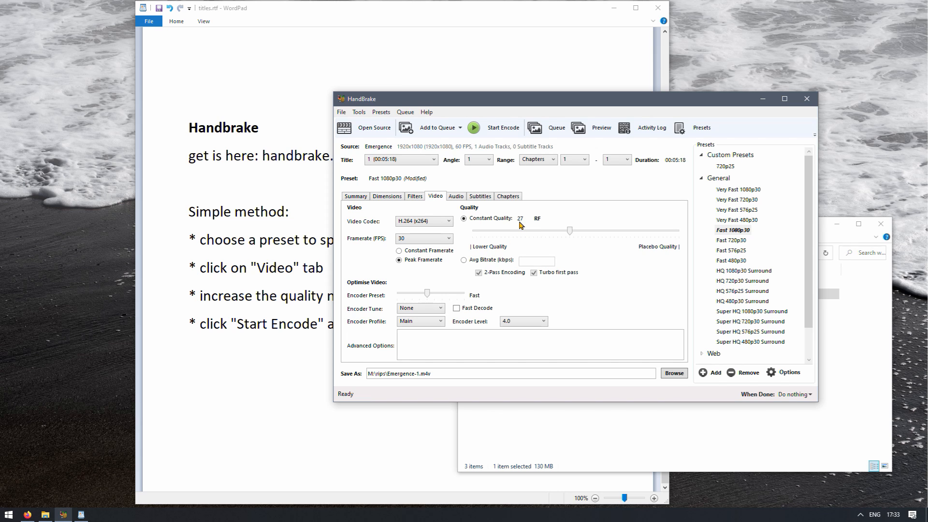
{"action": "mouse_move", "coordinate": [522, 221]}
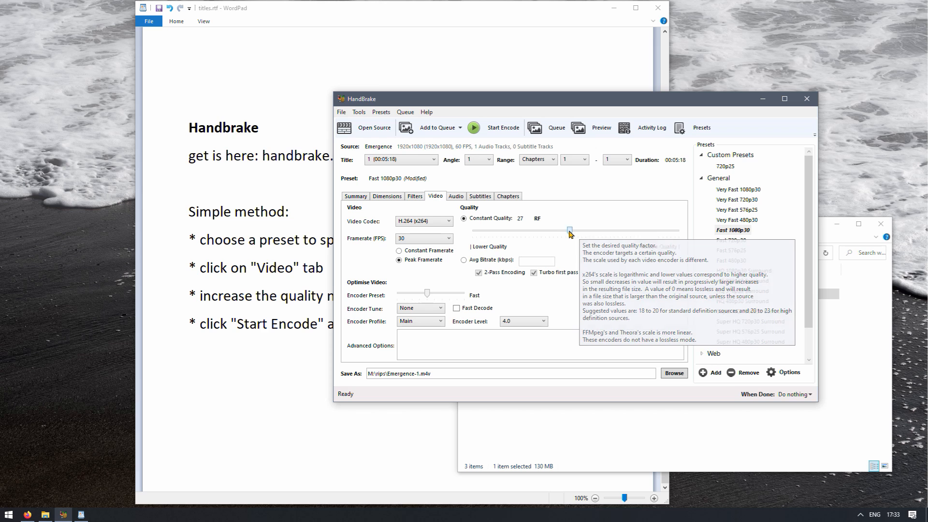
{"action": "left_click_drag", "start_coordinate": [569, 231], "coordinate": [561, 231]}
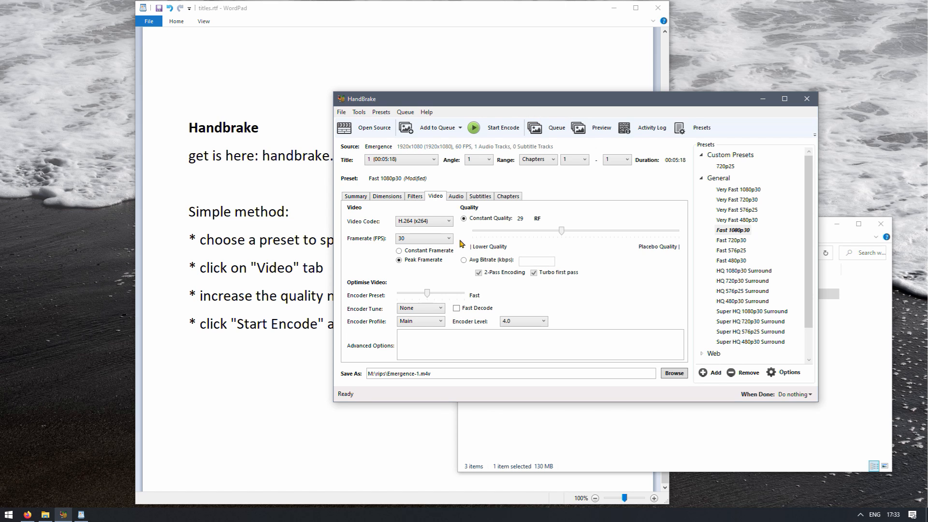
Check the destination path M:\rips\Emergence-1.m4v, start encoding the video, and stop the encode
{"action": "left_click", "coordinate": [375, 374]}
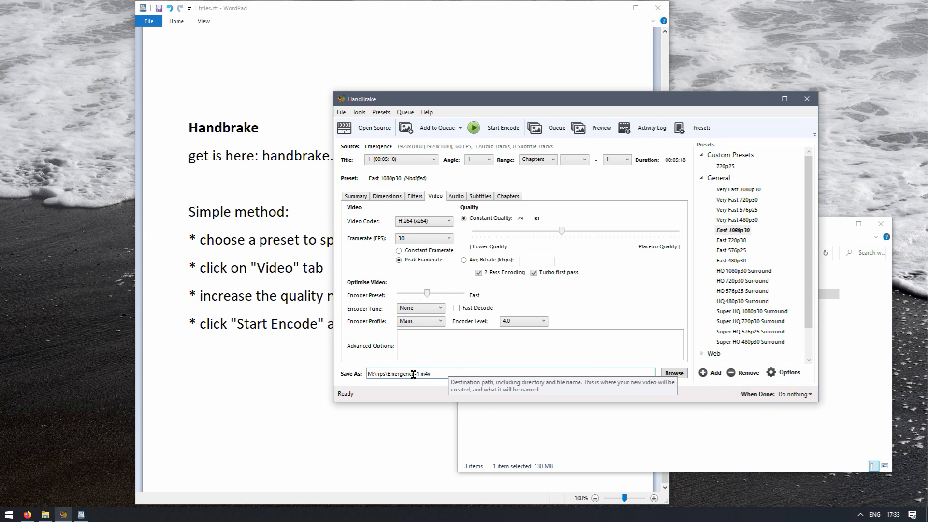
{"action": "left_click", "coordinate": [495, 127]}
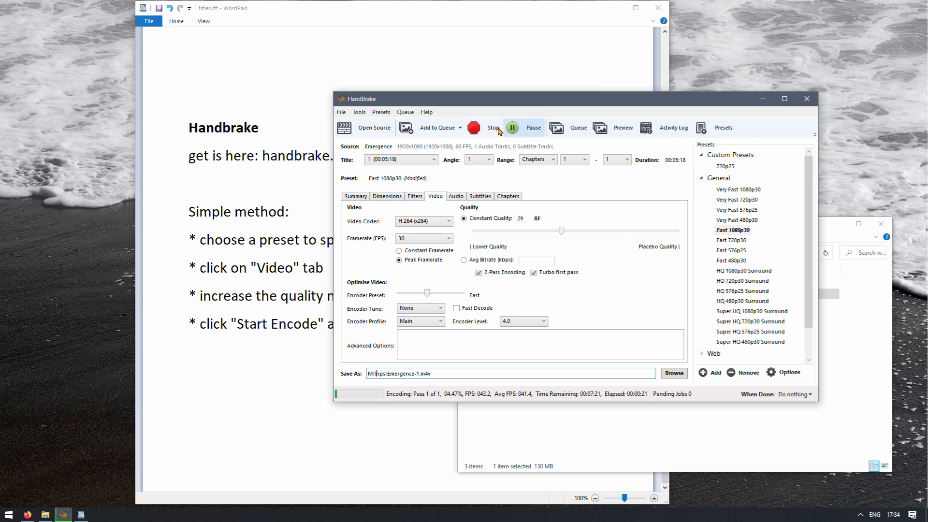
{"action": "left_click", "coordinate": [475, 129]}
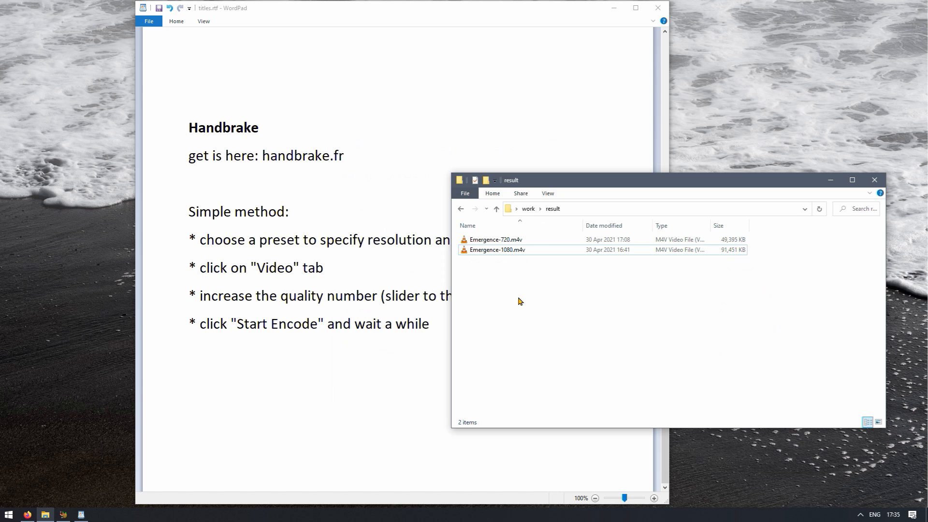
Check the size and length of Emergence-1080.m4v in the result folder
{"action": "left_click_drag", "start_coordinate": [569, 194], "coordinate": [549, 187]}
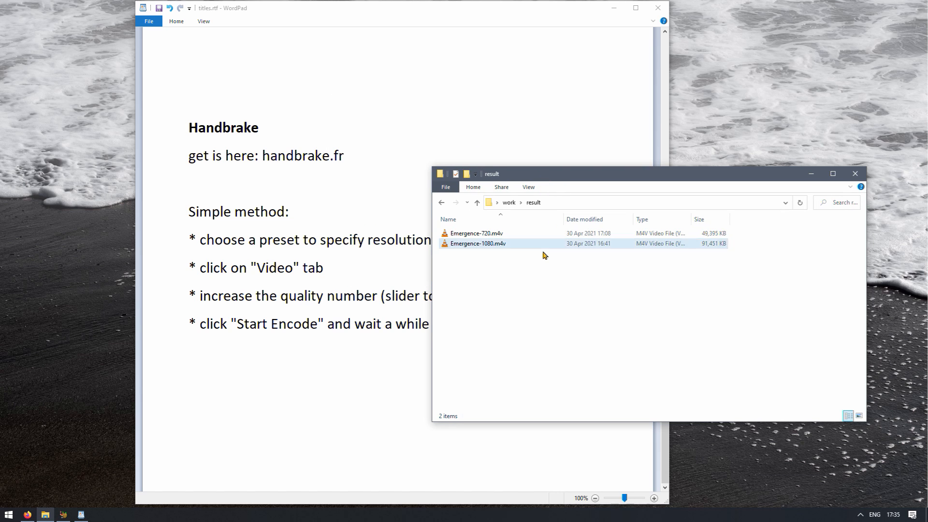
{"action": "left_click", "coordinate": [454, 246]}
{"action": "mouse_move", "coordinate": [485, 248]}
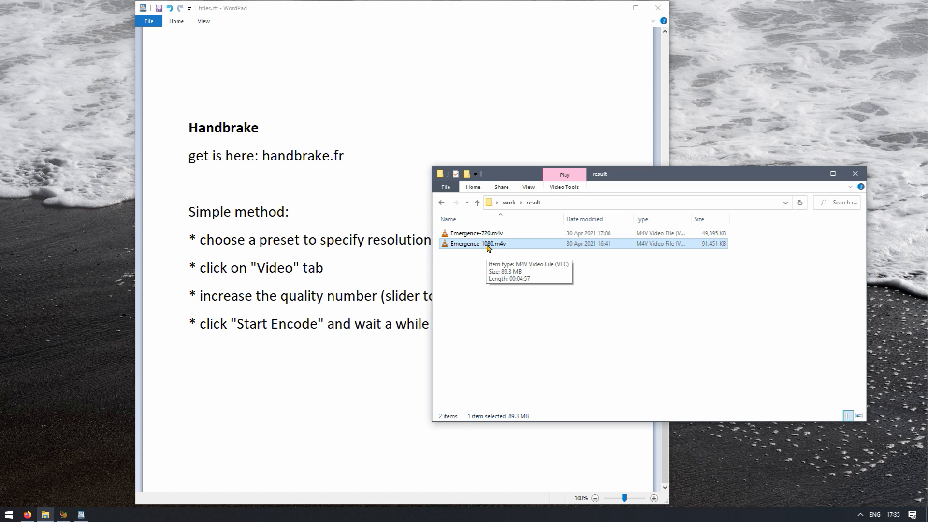
Compare the file sizes of Emergence-720.m4v and Emergence-1080.m4v in the result folder
{"action": "left_click", "coordinate": [503, 235]}
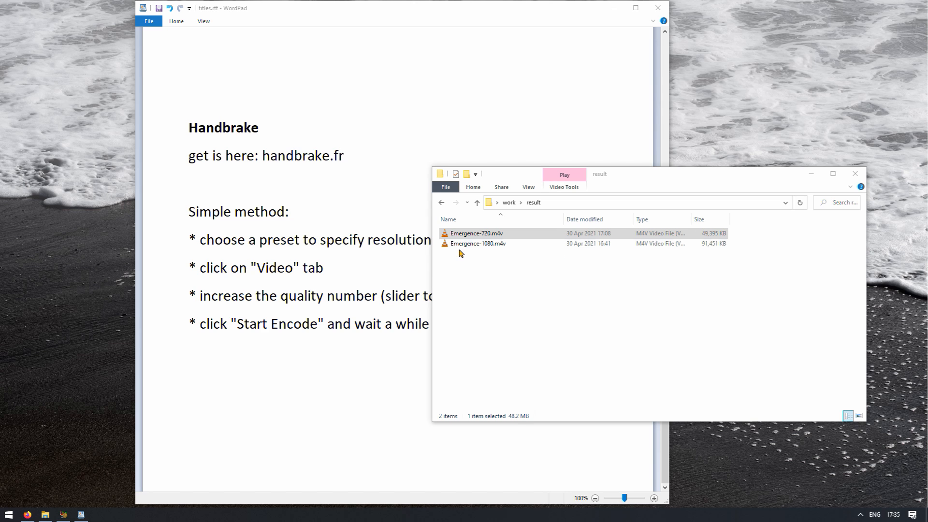
{"action": "left_click", "coordinate": [485, 244]}
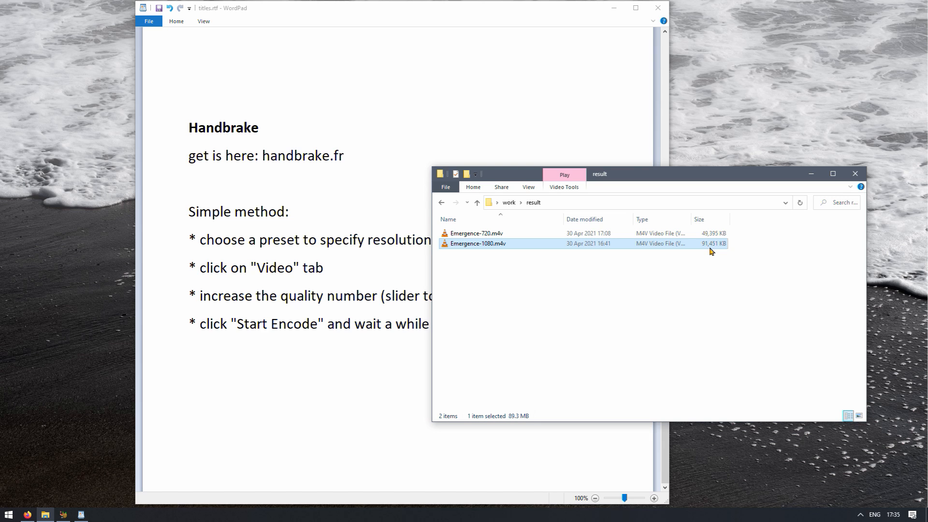
{"action": "left_click", "coordinate": [487, 236]}
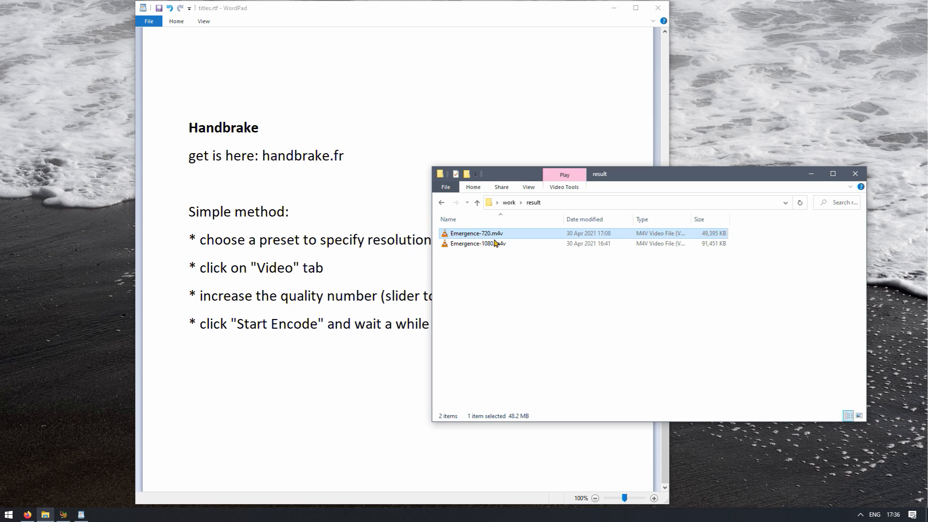
{"action": "left_click", "coordinate": [477, 244]}
{"action": "left_click", "coordinate": [479, 234]}
{"action": "left_click", "coordinate": [505, 279]}
{"action": "left_click", "coordinate": [487, 245]}
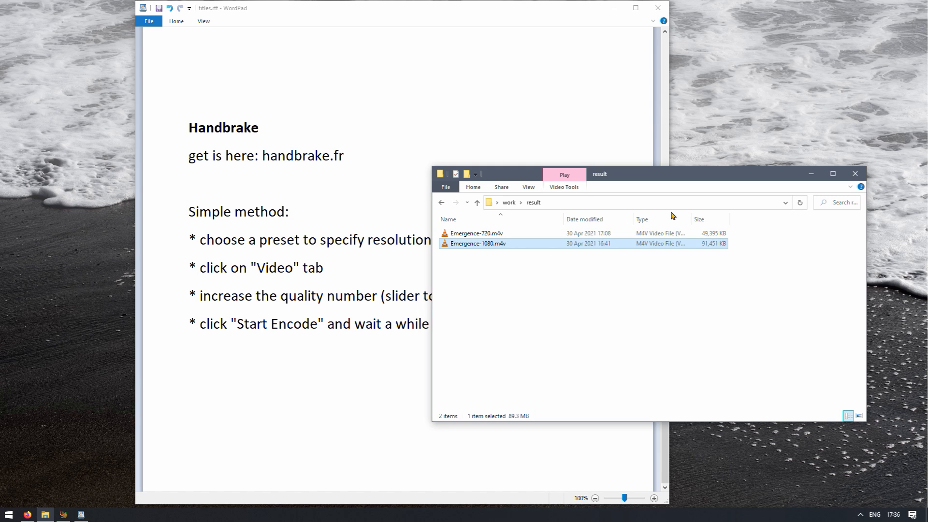
{"action": "mouse_move", "coordinate": [647, 176]}
{"action": "left_mouse_down"}
{"action": "mouse_move", "coordinate": [659, 183]}
{"action": "mouse_move", "coordinate": [650, 181]}
{"action": "left_mouse_up"}
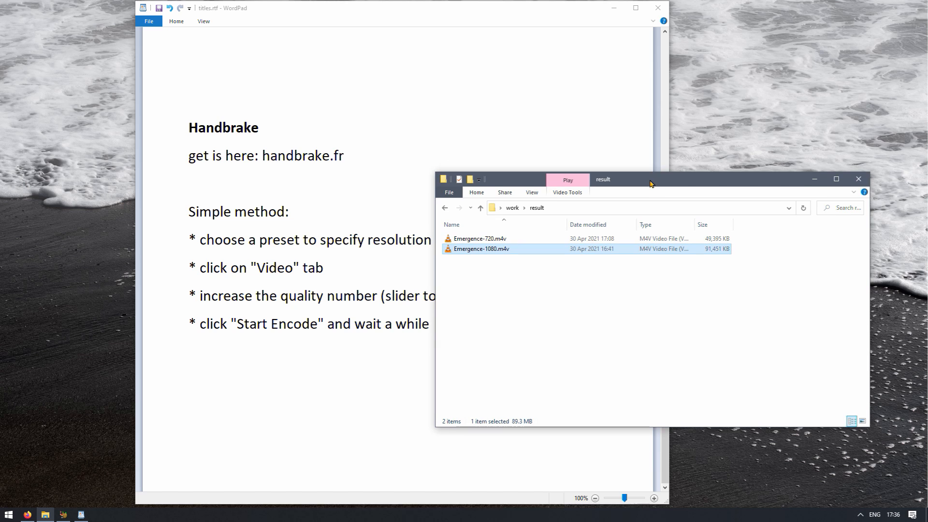
{"action": "left_click", "coordinate": [503, 242]}
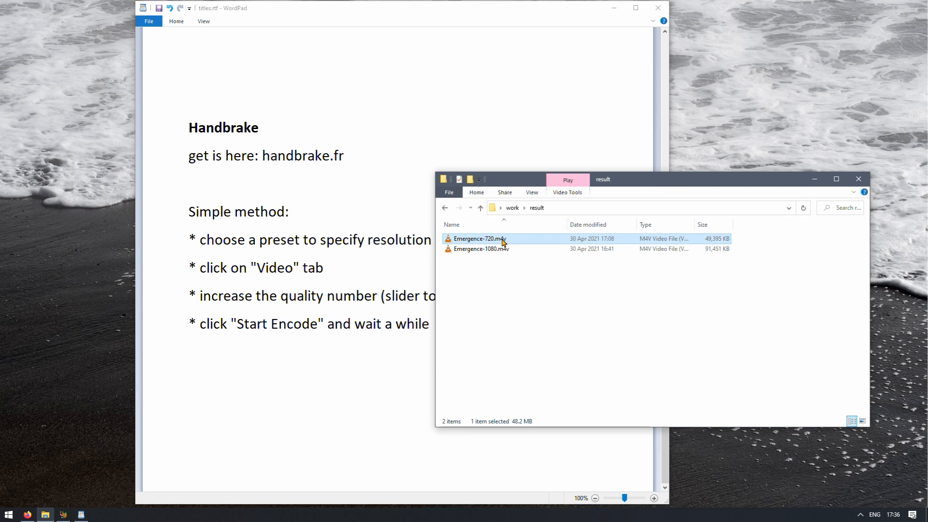